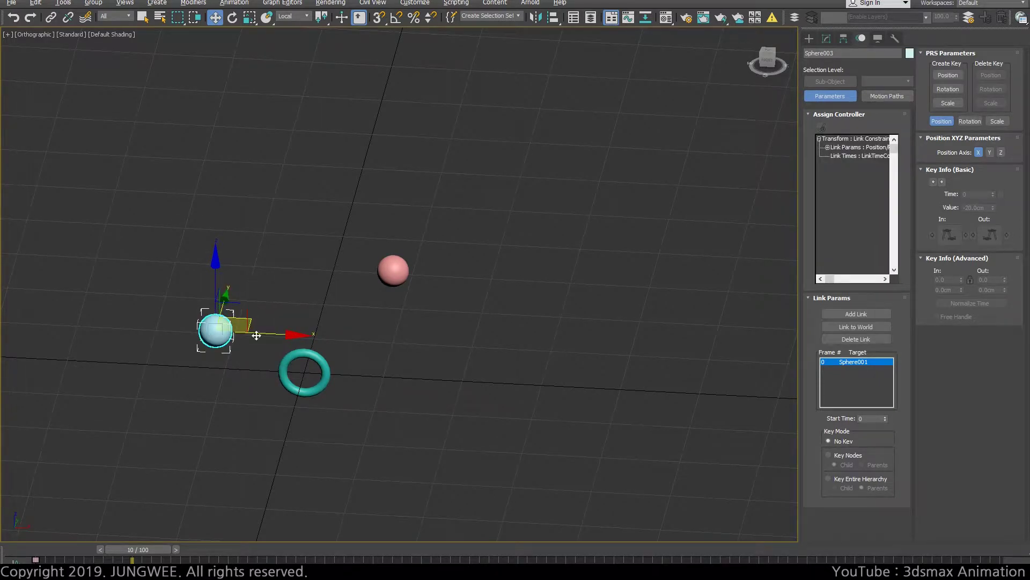
left_click(398, 278)
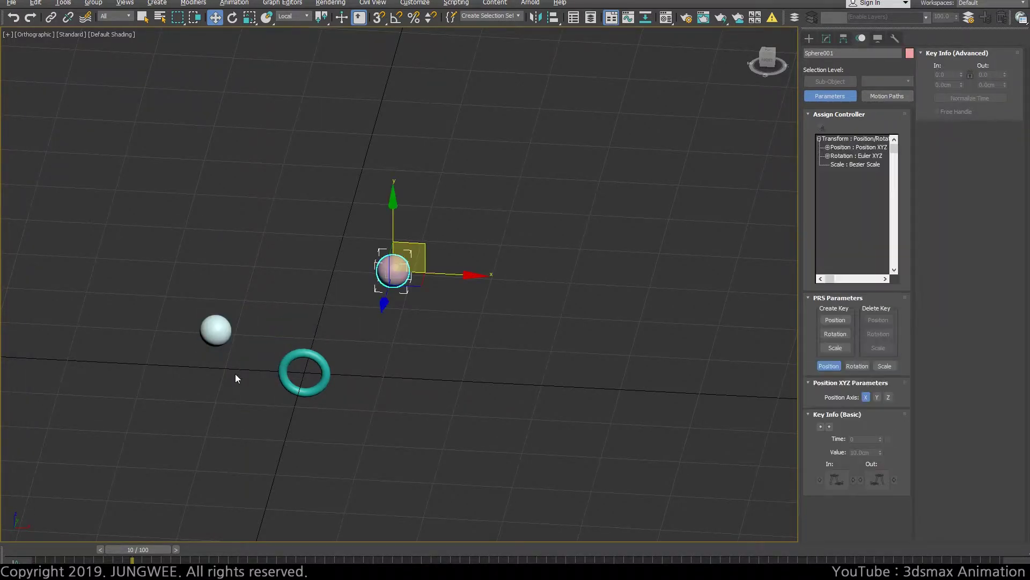
middle_click_drag(263, 366, 243, 320, "alt")
middle_click_drag(288, 292, 284, 360, "alt")
middle_click_drag(336, 296, 268, 396, "alt")
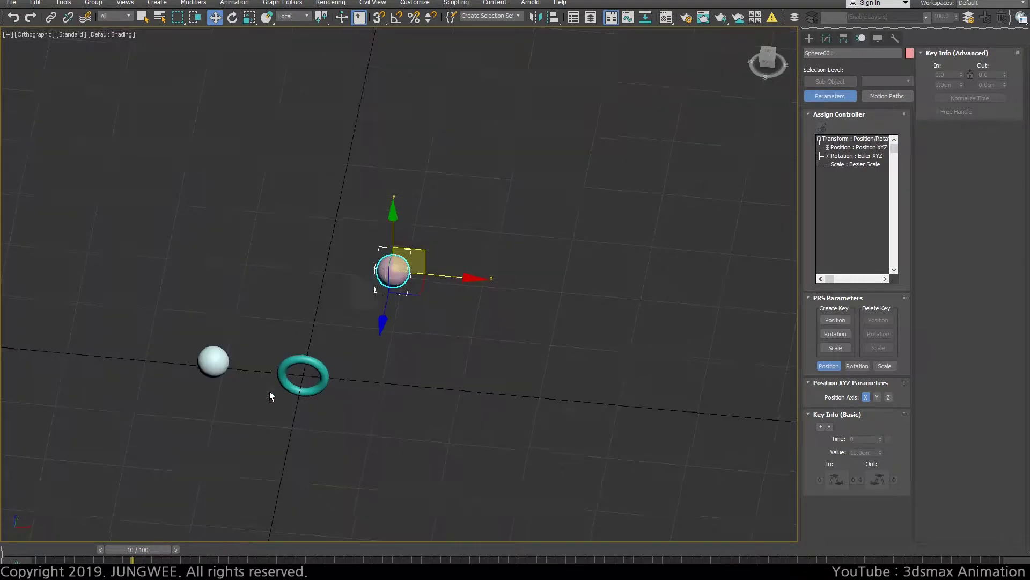
middle_click_drag(335, 384, 344, 380, "alt")
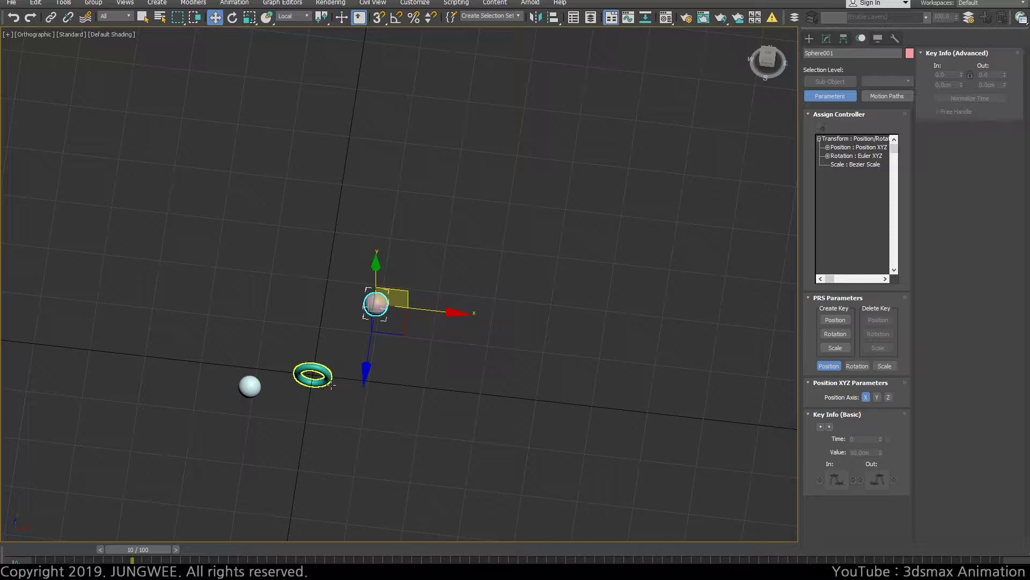
In the Front view, align the pale blue sphere to the torus in X, Y and Z position, pivot point to pivot point
key("f")
middle_click_drag(469, 421, 446, 188)
scroll(445, 188, "up", 4)
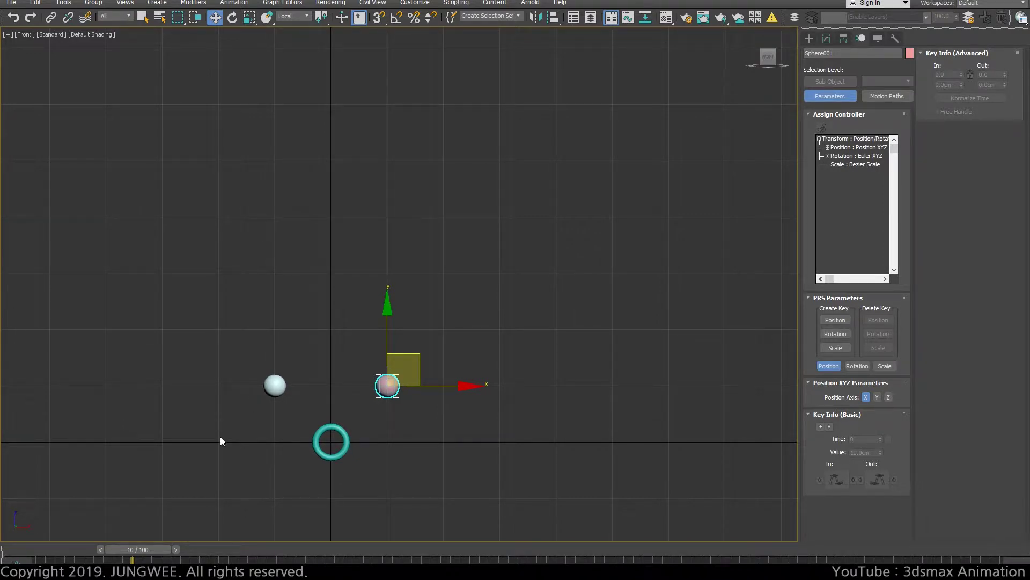
scroll(248, 410, "up", 3)
scroll(440, 389, "down", 1)
middle_click_drag(440, 388, 252, 302)
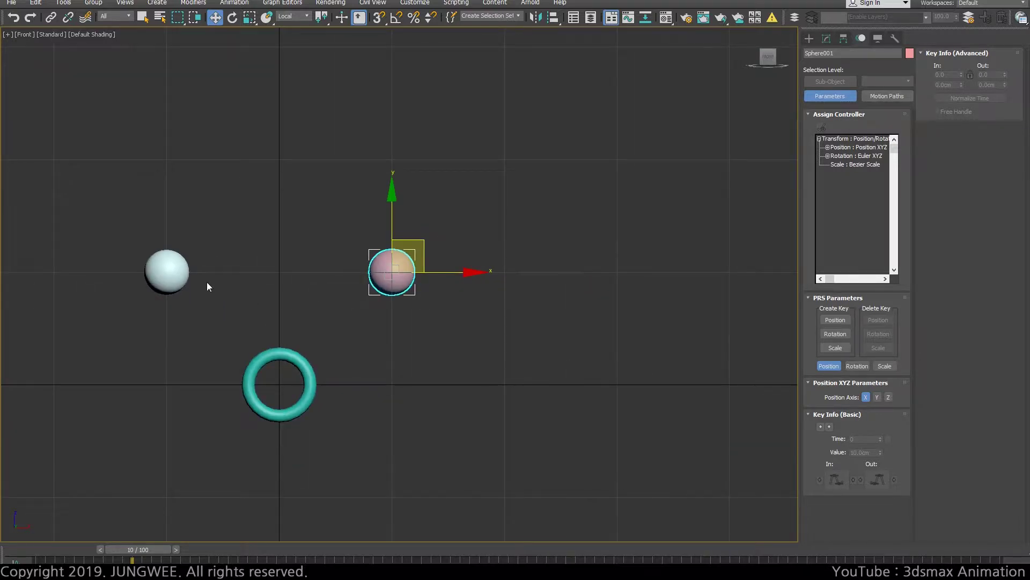
left_click(165, 273)
key("alt+a")
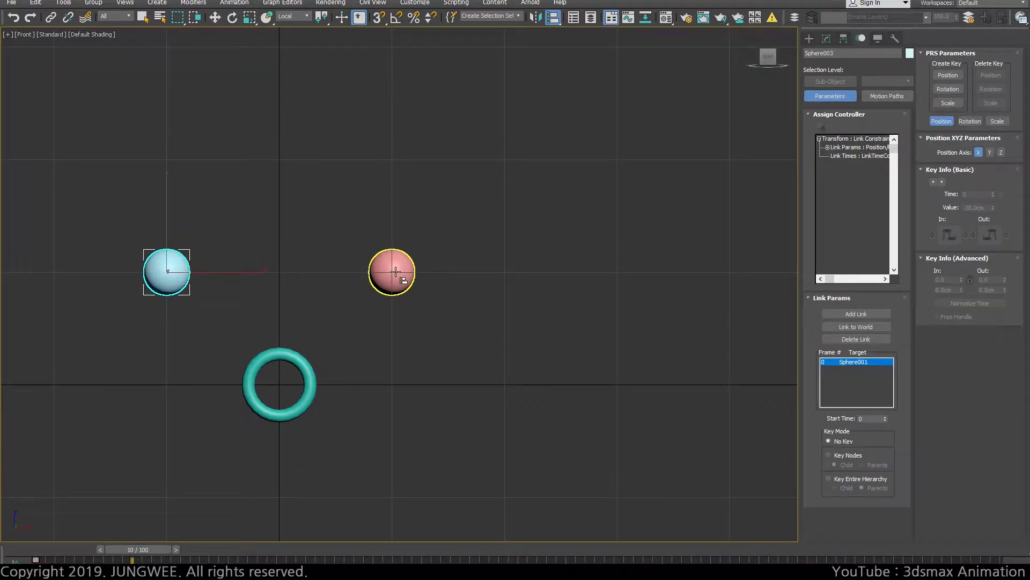
left_click(313, 376)
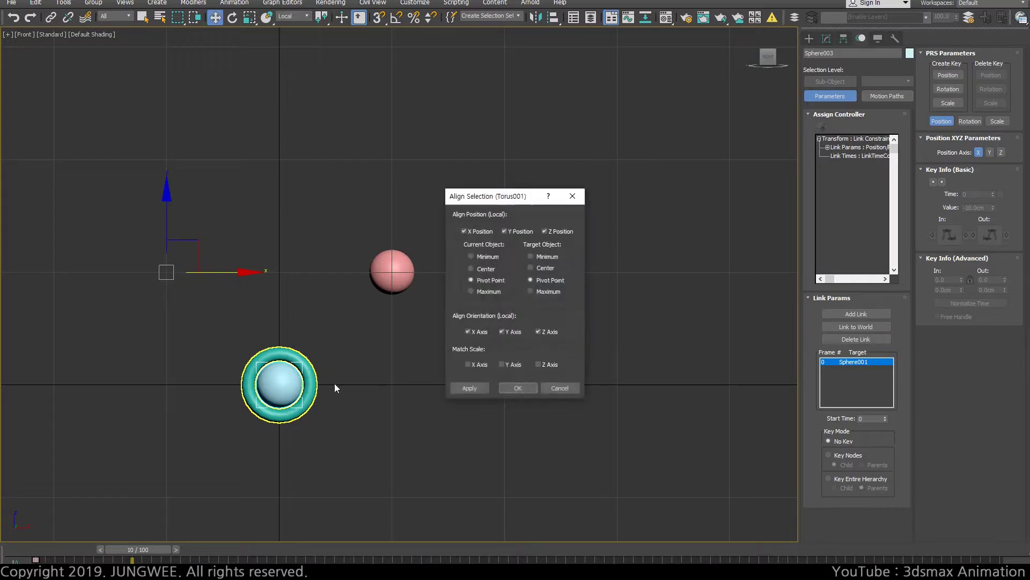
left_click(518, 389)
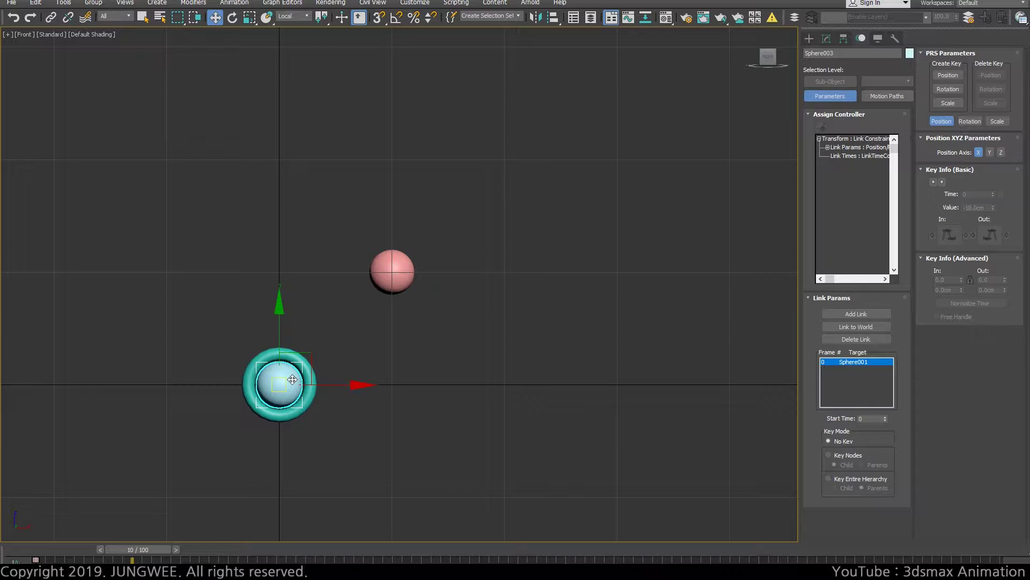
middle_click_drag(202, 352, 329, 410, "alt")
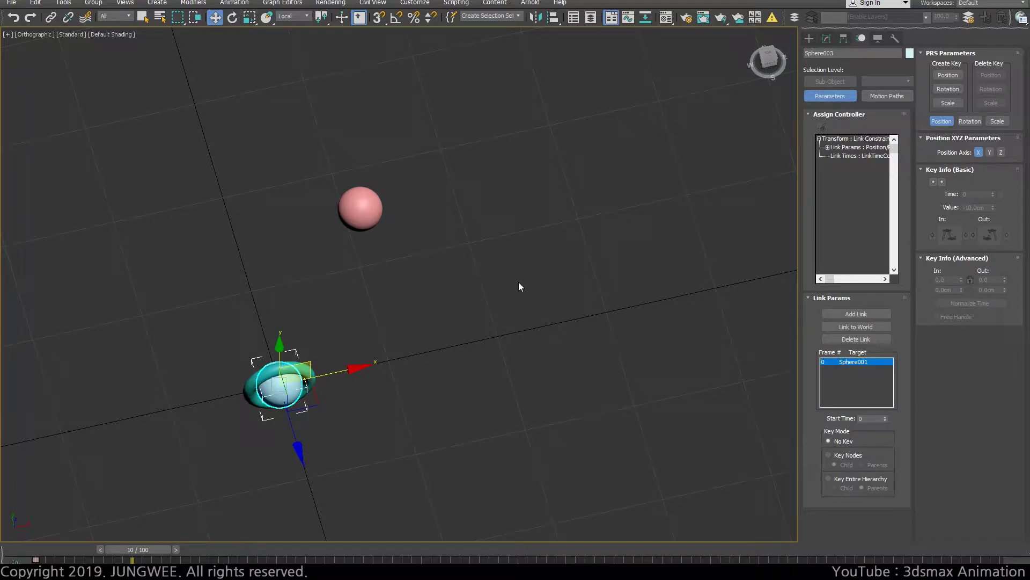
key("f")
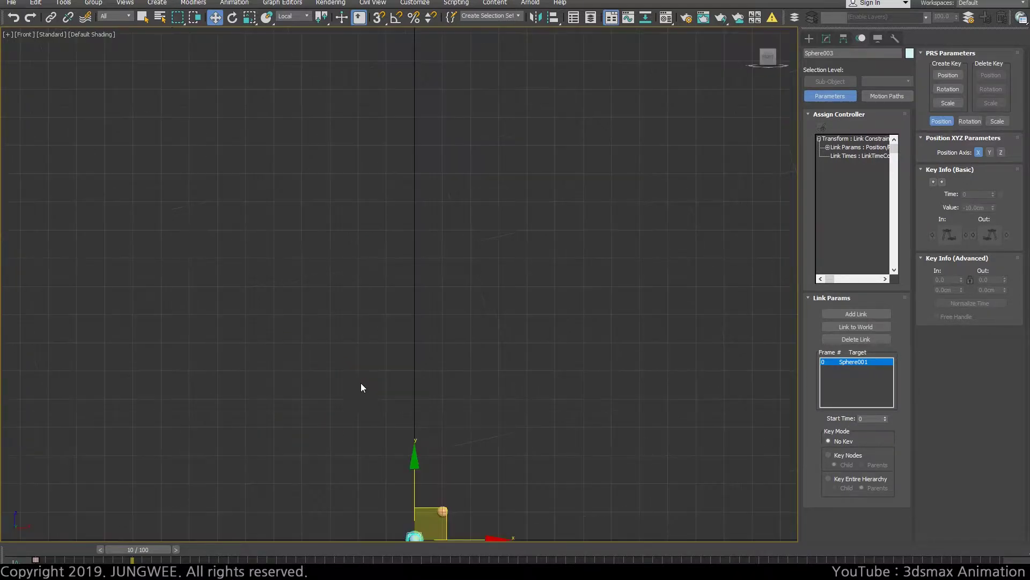
middle_click_drag(384, 329, 290, 115)
scroll(339, 330, "up", 4)
middle_click_drag(302, 321, 347, 317)
scroll(336, 269, "up", 4)
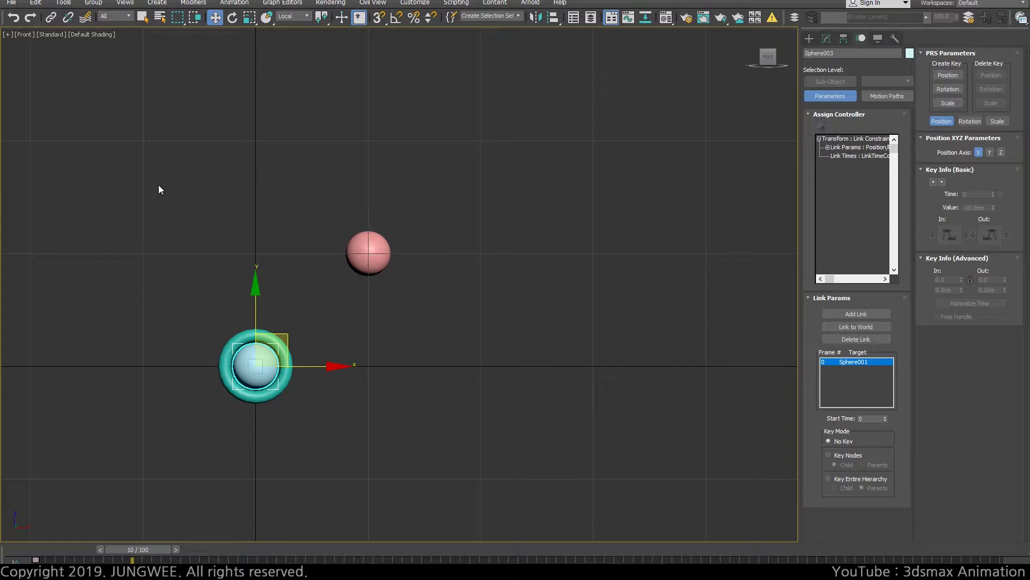
middle_click_drag(171, 297, 233, 271)
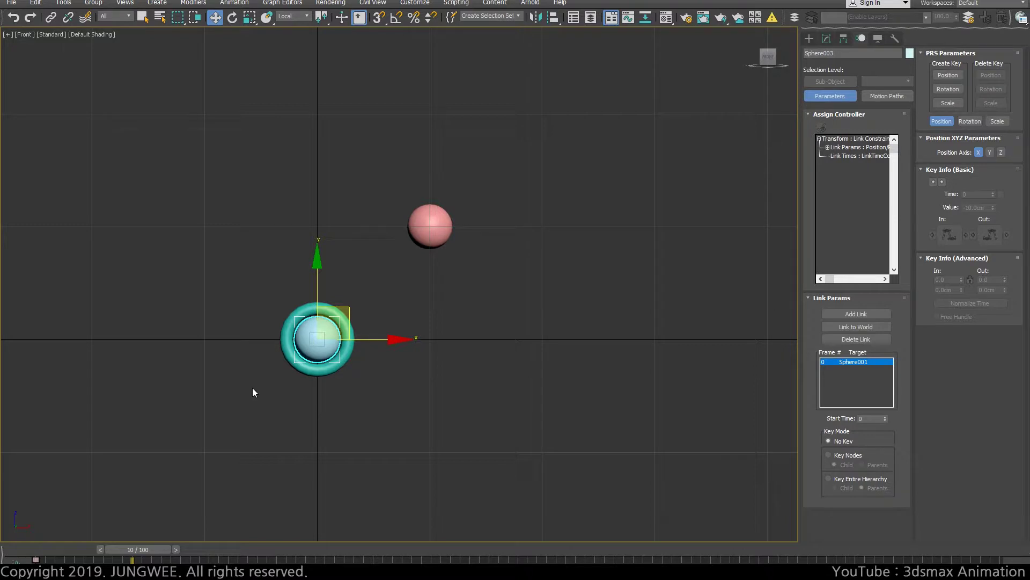
At frame 10, add a link from the pale blue sphere's Link Constraint to the pink sphere
left_click(409, 398)
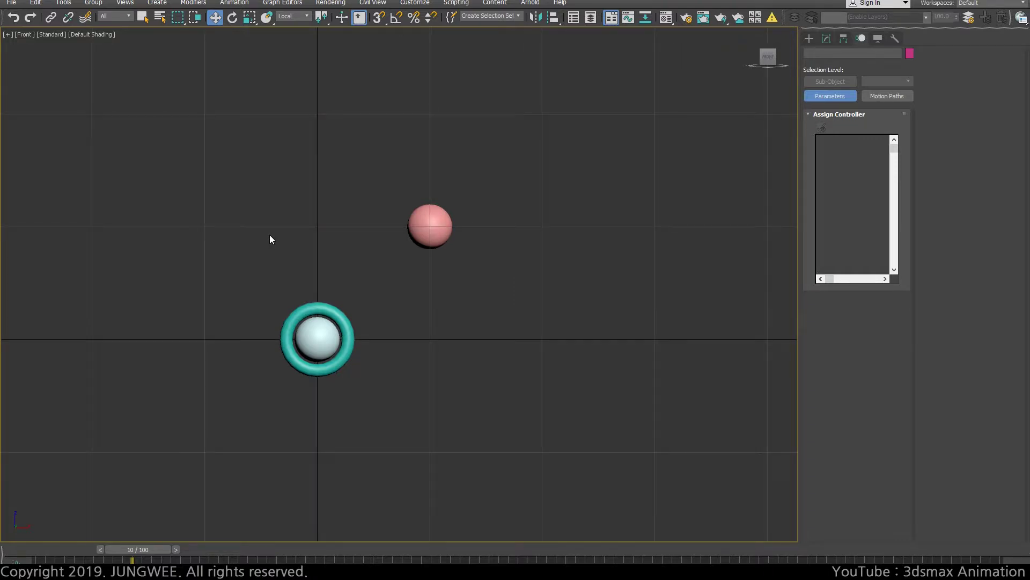
left_click(315, 328)
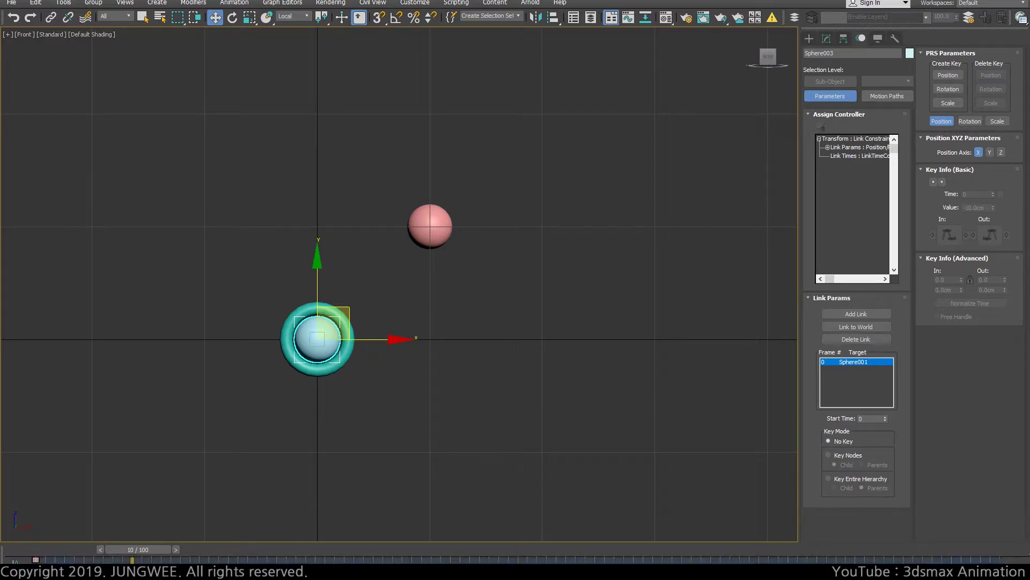
left_click_drag(174, 550, 210, 549)
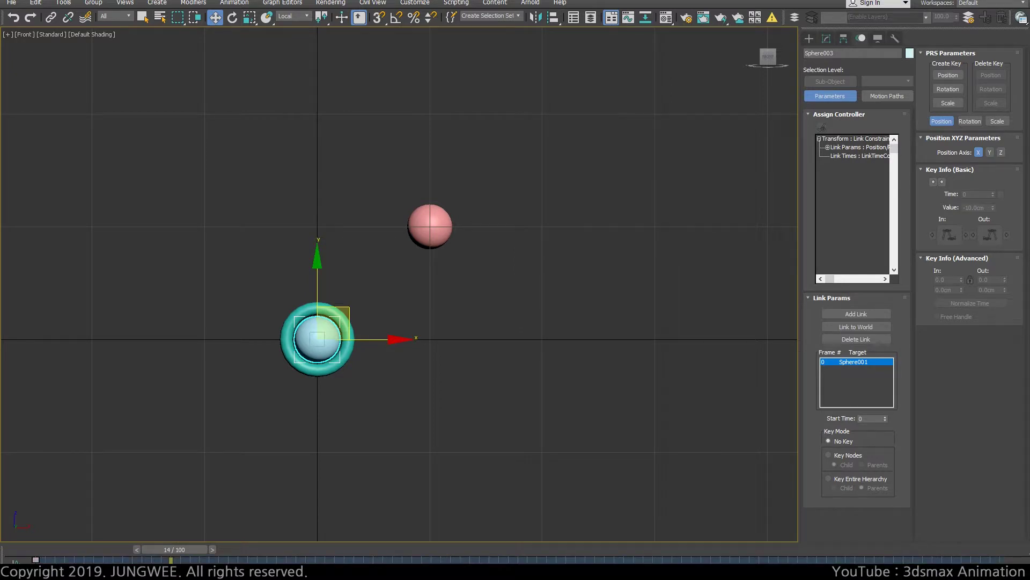
left_click_drag(196, 552, 149, 552)
left_click(841, 313)
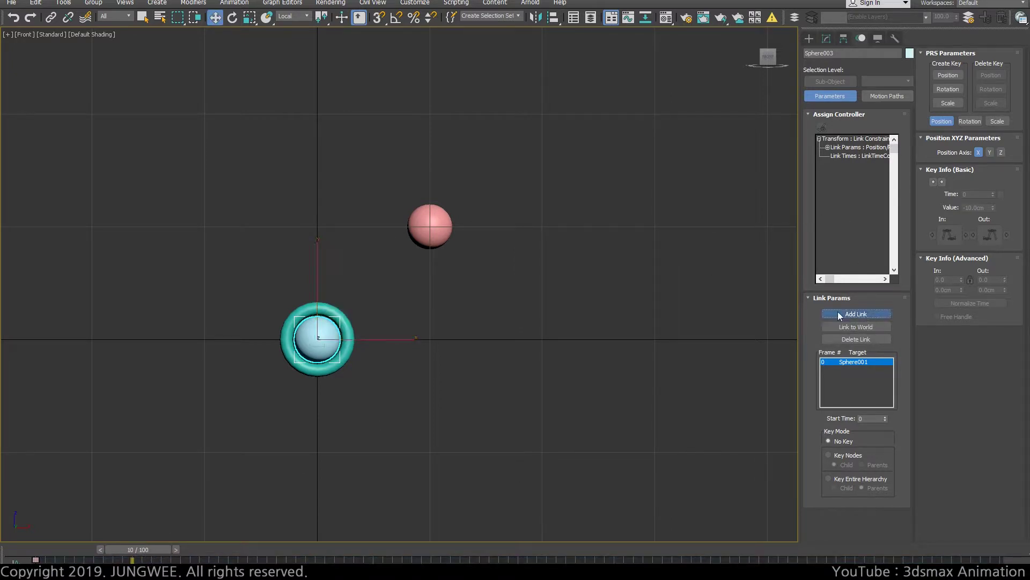
left_click(429, 243)
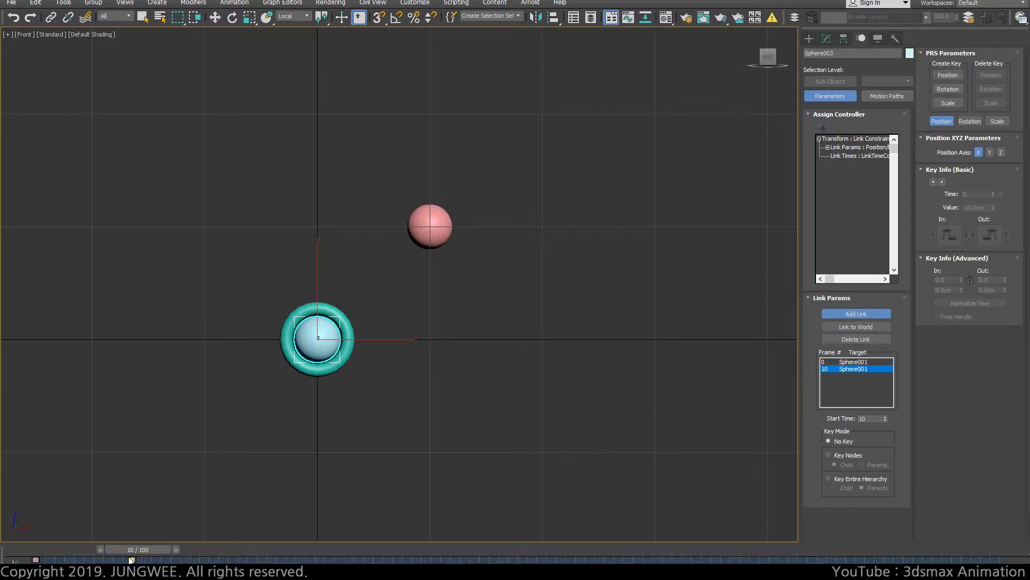
Set the key mode to Key Nodes with Child and link the pale blue sphere to the pink sphere at frame 20
left_click_drag(141, 550, 201, 549)
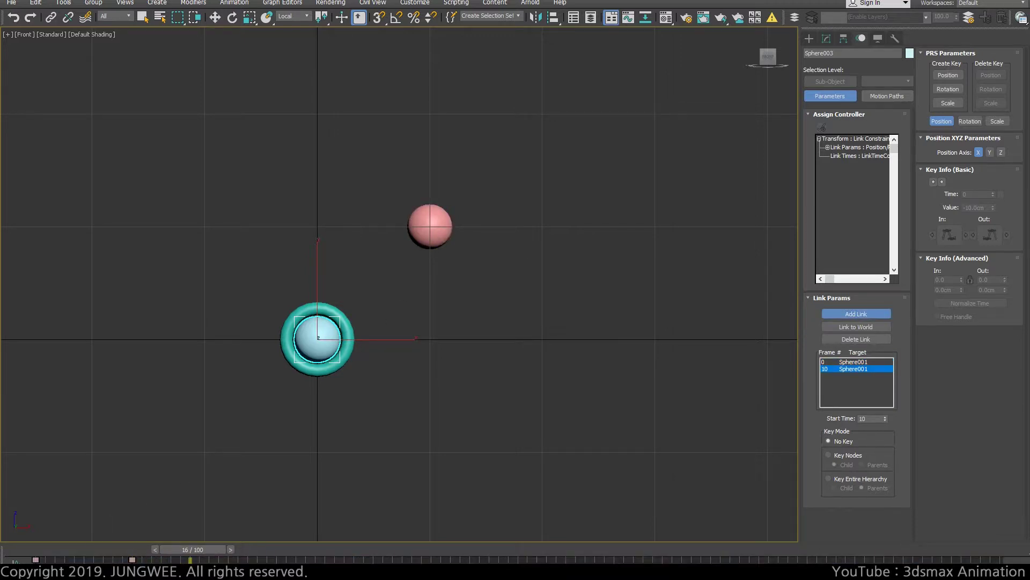
left_click(132, 560)
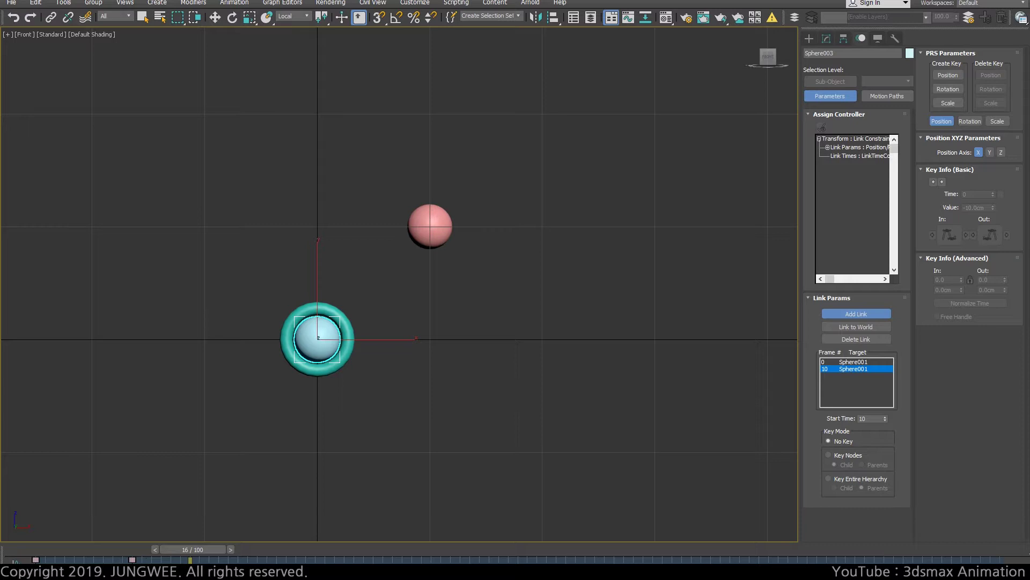
left_click(846, 456)
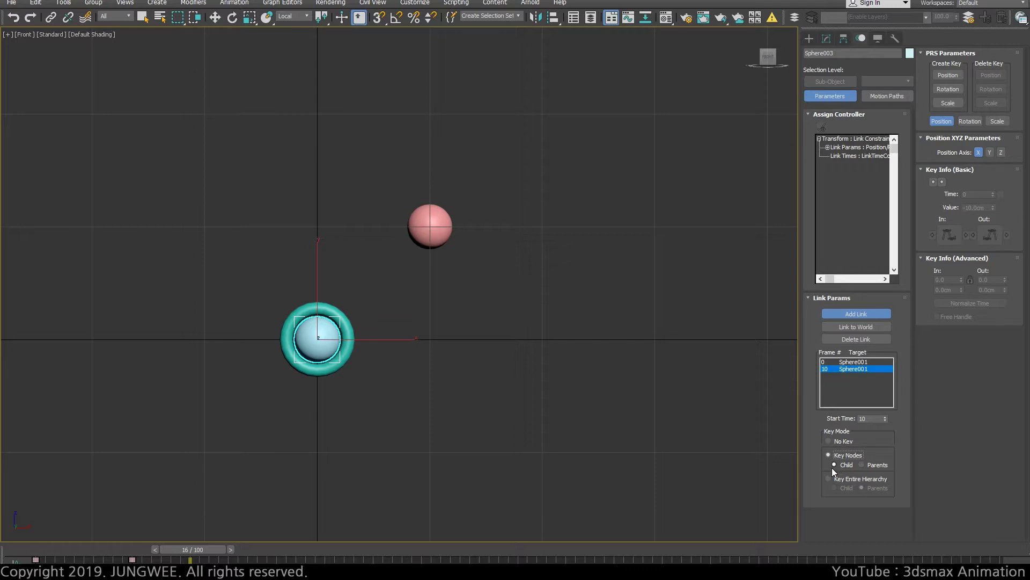
left_click_drag(214, 550, 251, 551)
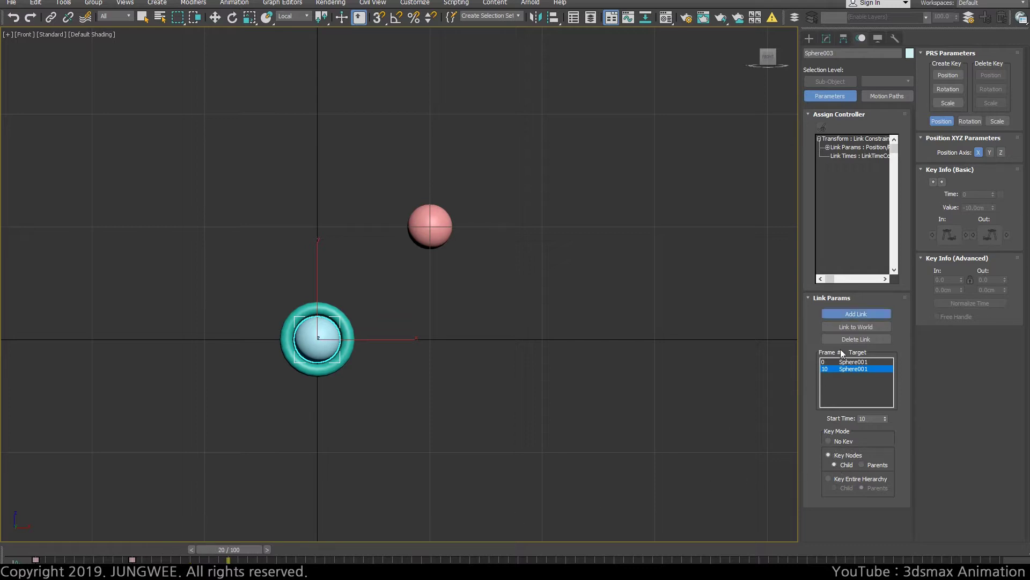
left_click(453, 240)
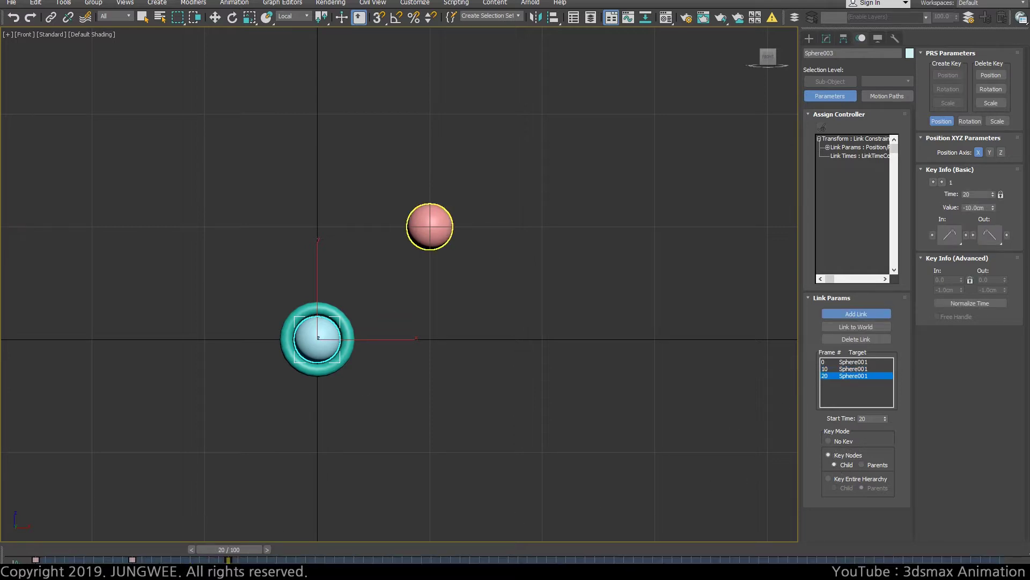
Switch the Key Nodes option to Parents and check the pink sphere's track for keys
left_click_drag(216, 553, 244, 553)
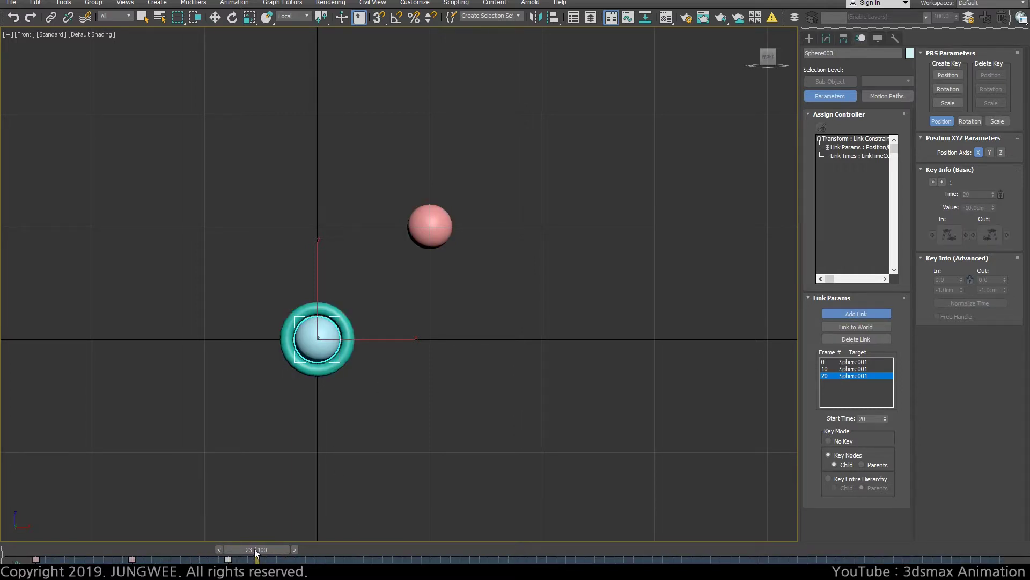
left_click_drag(258, 550, 239, 558)
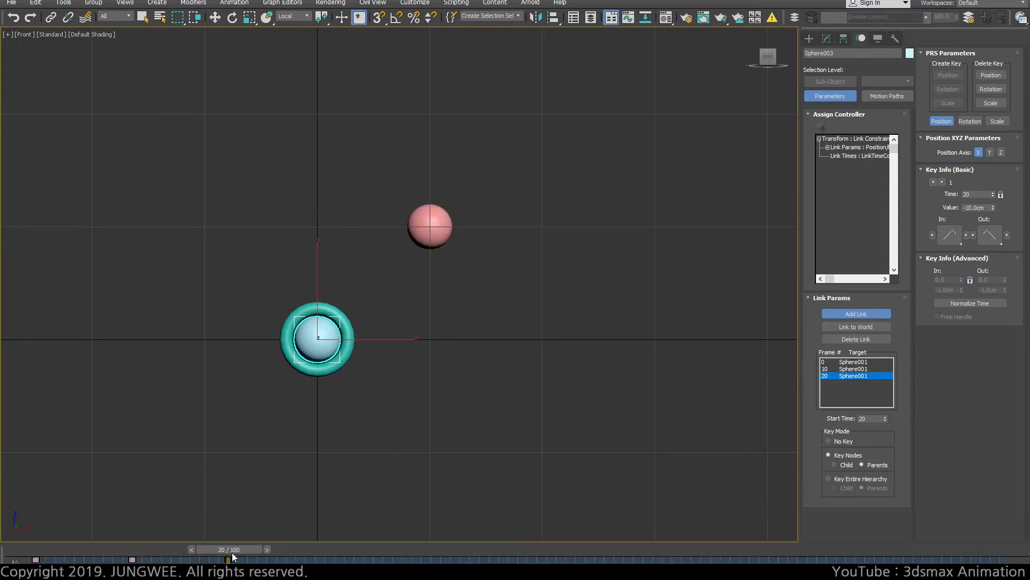
left_click_drag(230, 553, 276, 556)
key("w")
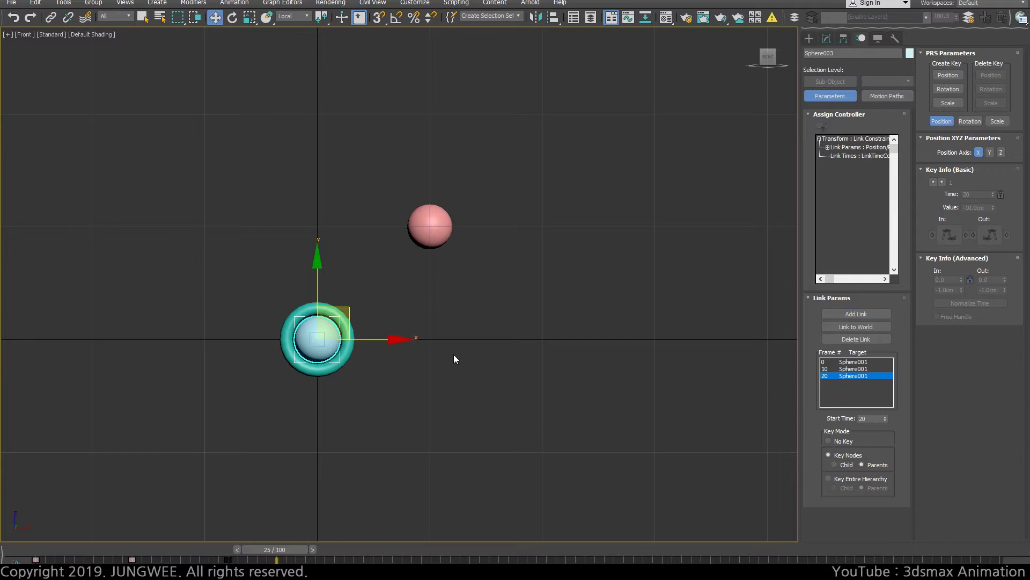
left_click(429, 226)
right_click(168, 559)
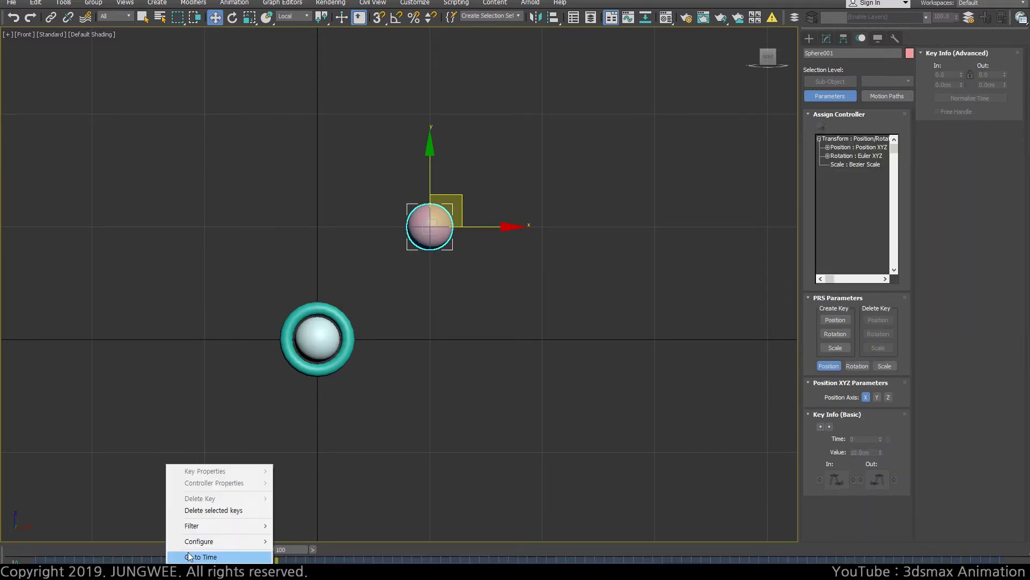
left_click(212, 510)
At frame 30, set Key Nodes to Child and link the pale blue sphere to the pink sphere
left_click_drag(294, 550, 335, 554)
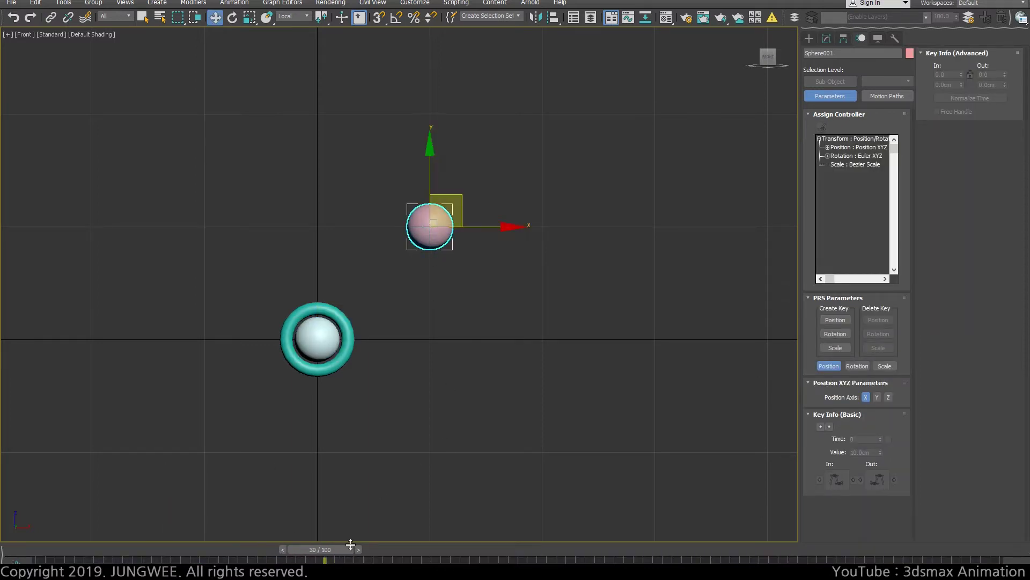
left_click(341, 472)
left_click(317, 335)
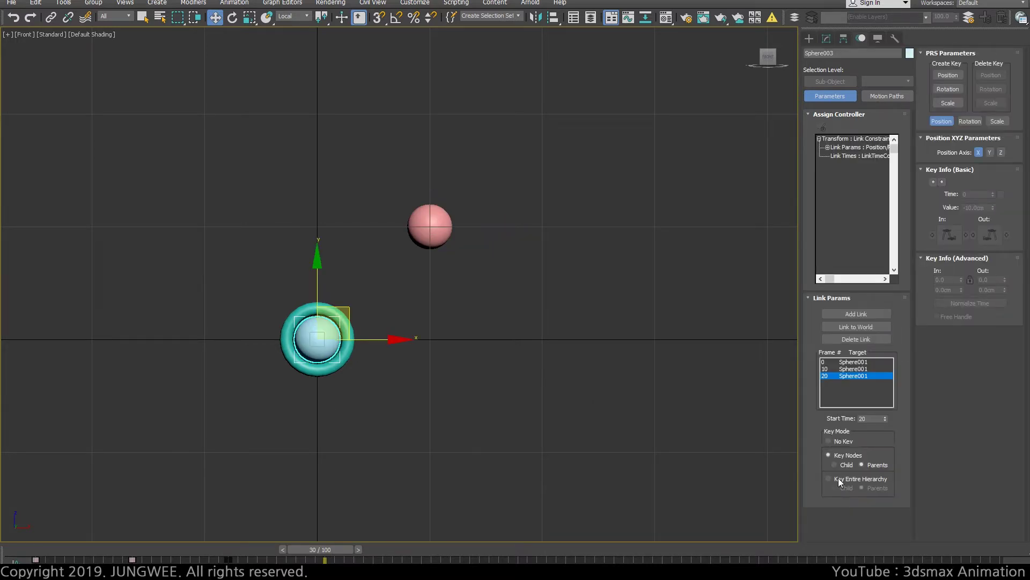
left_click(834, 465)
left_click(850, 314)
left_click(452, 246)
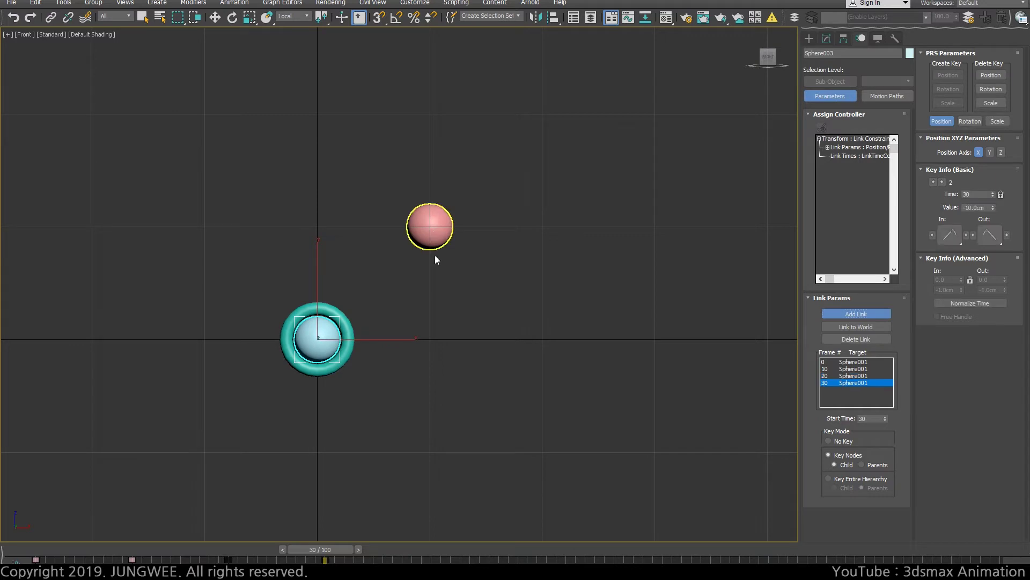
Set the key mode to No Key and add a link to the pink sphere at frame 40
left_click(843, 441)
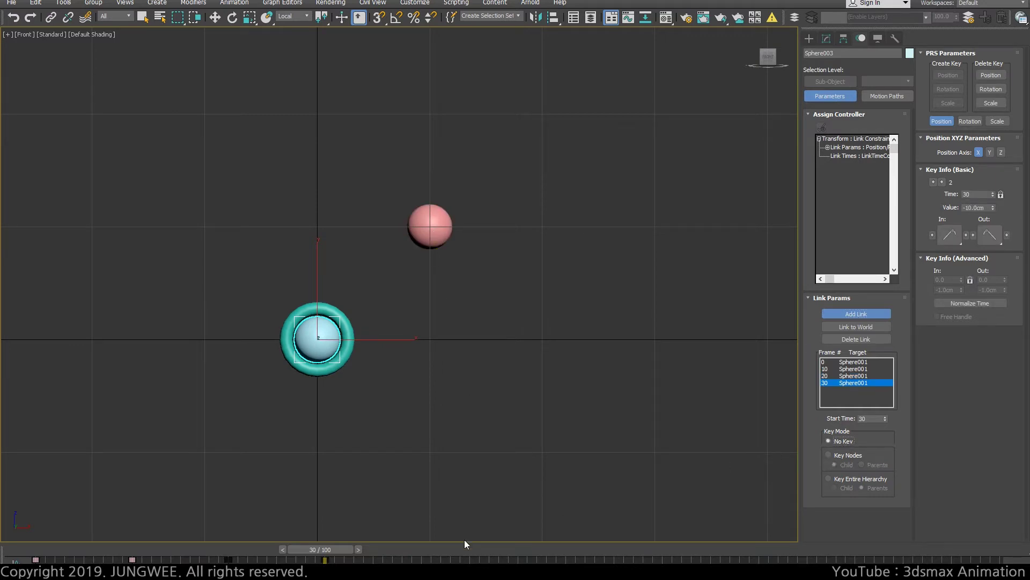
left_click(427, 551)
left_click(430, 228)
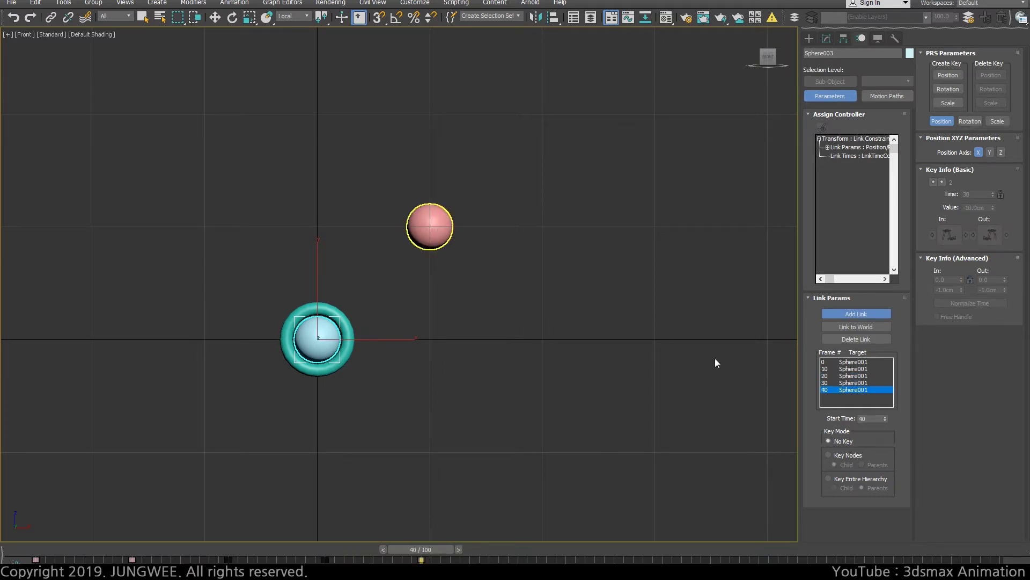
key("w")
Select the pink sphere and check its track for keys, then clear the selection
left_click(477, 296)
left_click(430, 228)
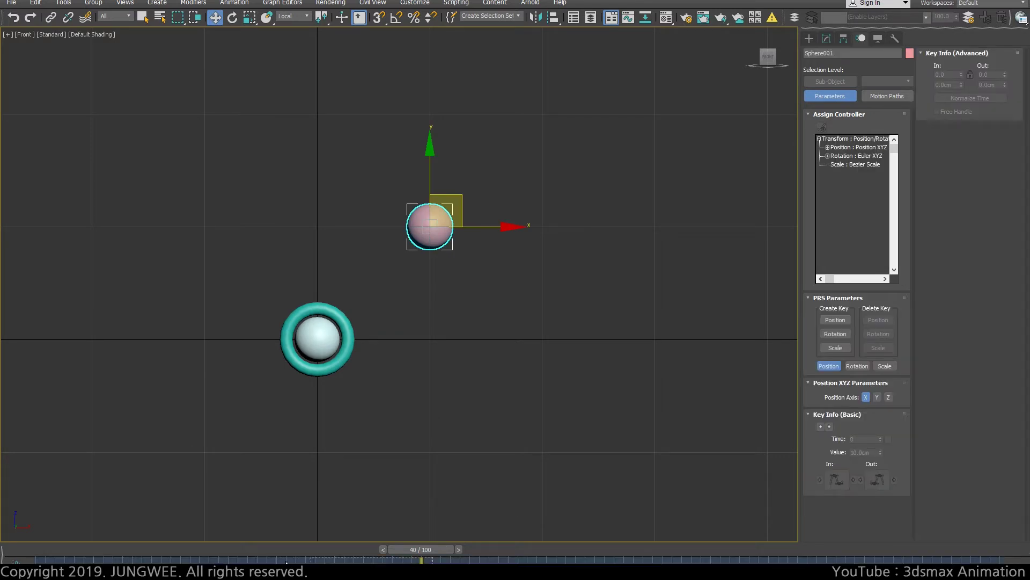
left_click(370, 351)
Set the pale blue sphere's key mode to Key Nodes with Parents, link it to the pink sphere at frame 50, and select the pink sphere
left_click(323, 335)
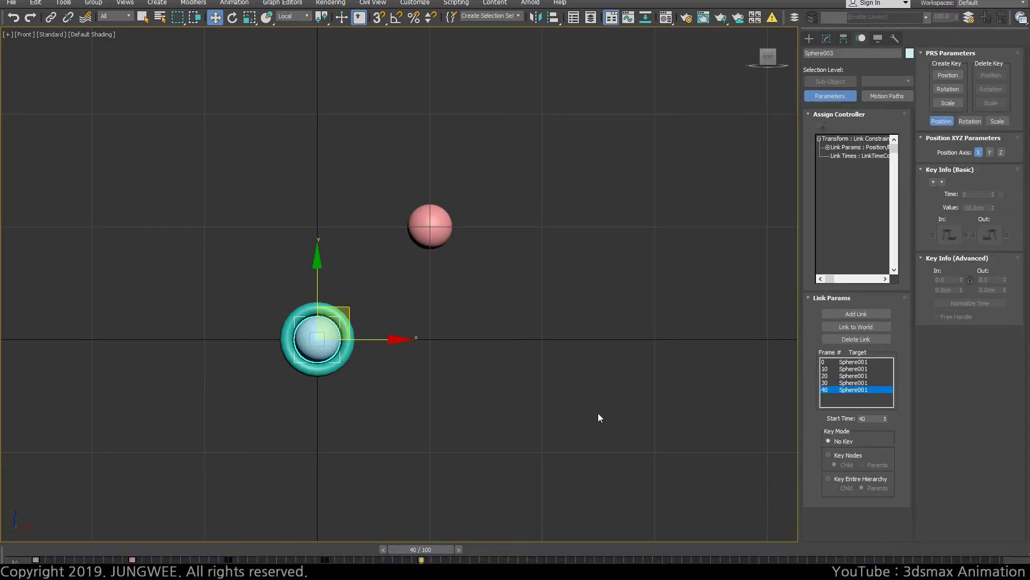
left_click(870, 455)
left_click(872, 465)
left_click(526, 552)
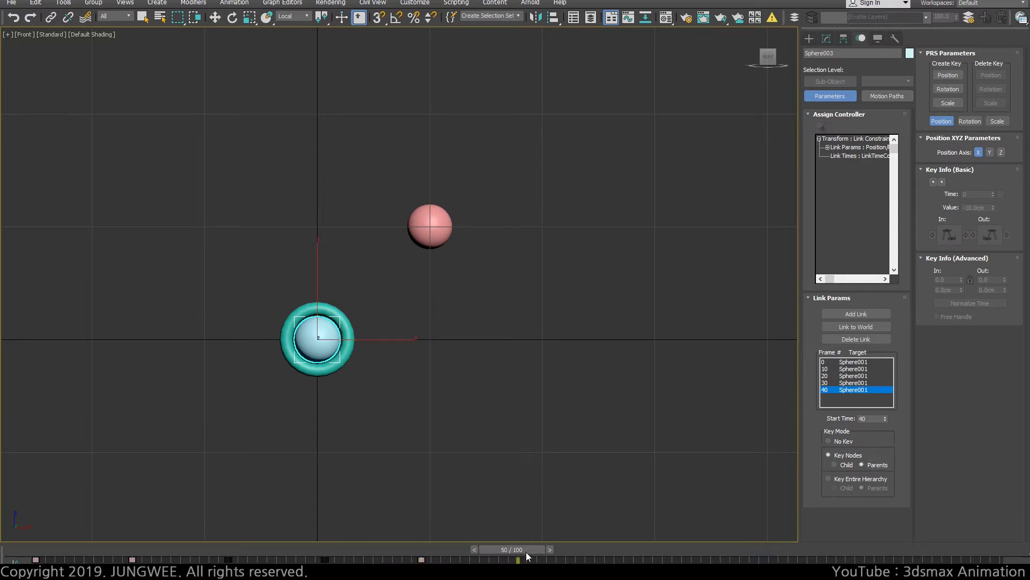
left_click(851, 313)
left_click(437, 230)
key("w")
left_click(436, 231)
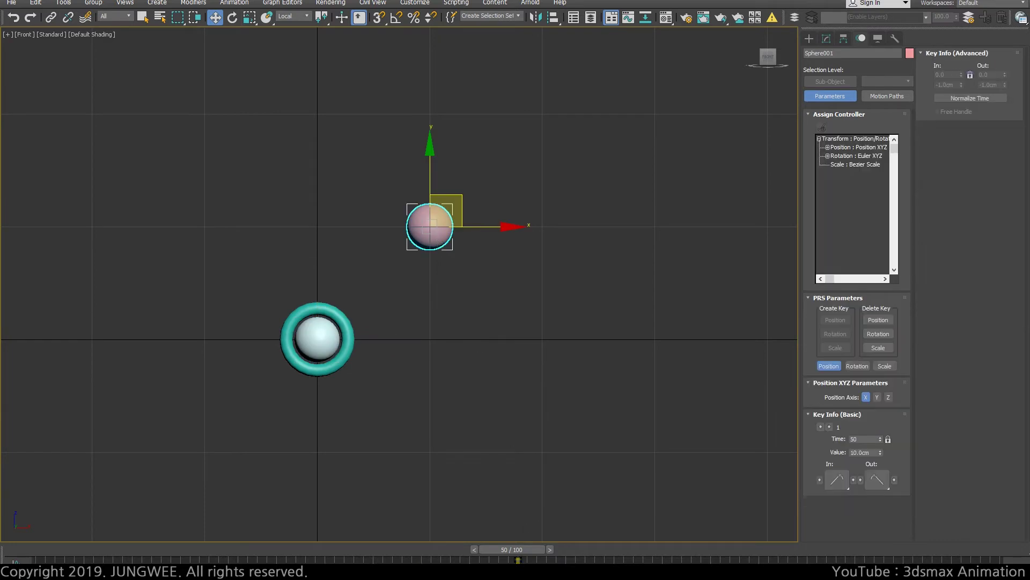
Select the pale blue sphere and set its Link Constraint key mode to Key Entire Hierarchy
left_click(325, 490)
left_click(317, 337)
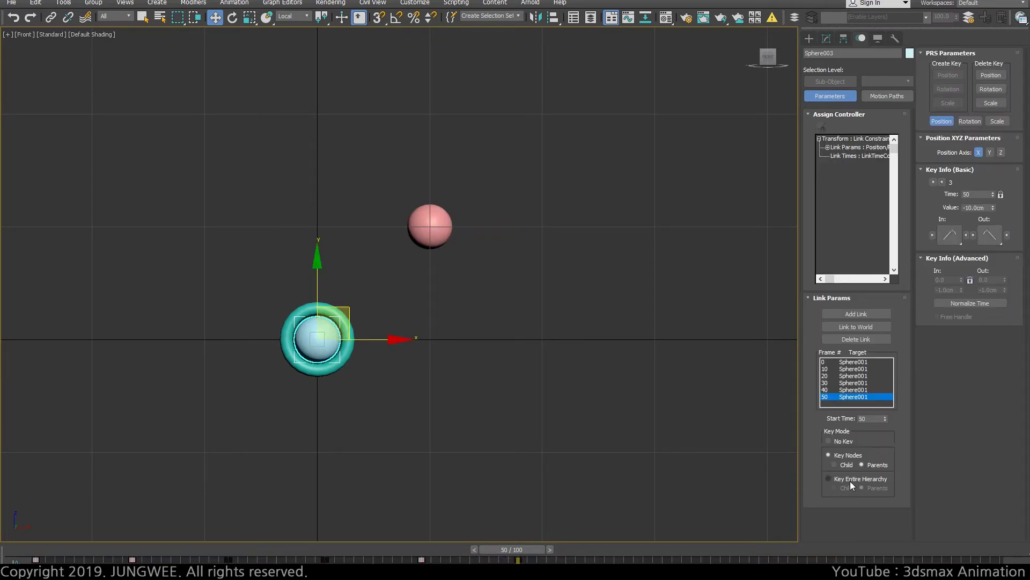
left_click(850, 480)
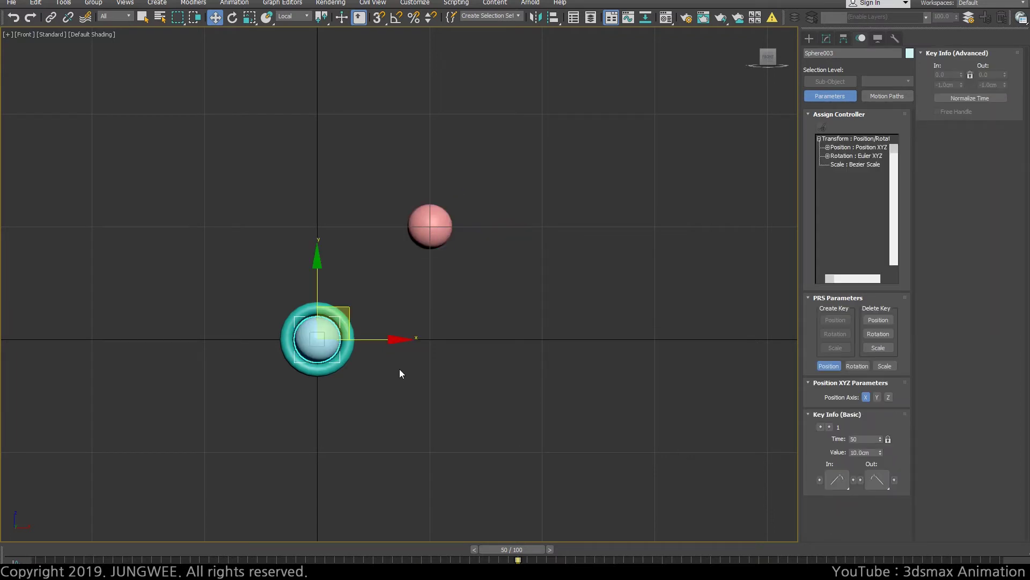
Examine the link parameters of the pale blue sphere and of the torus around it, and clear the selection
left_click(407, 398)
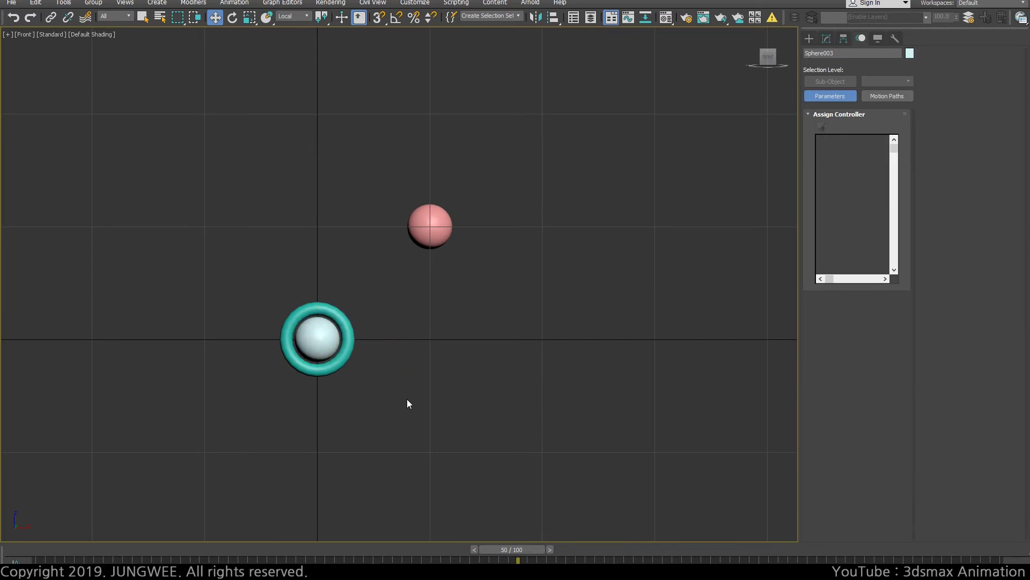
left_click(339, 343)
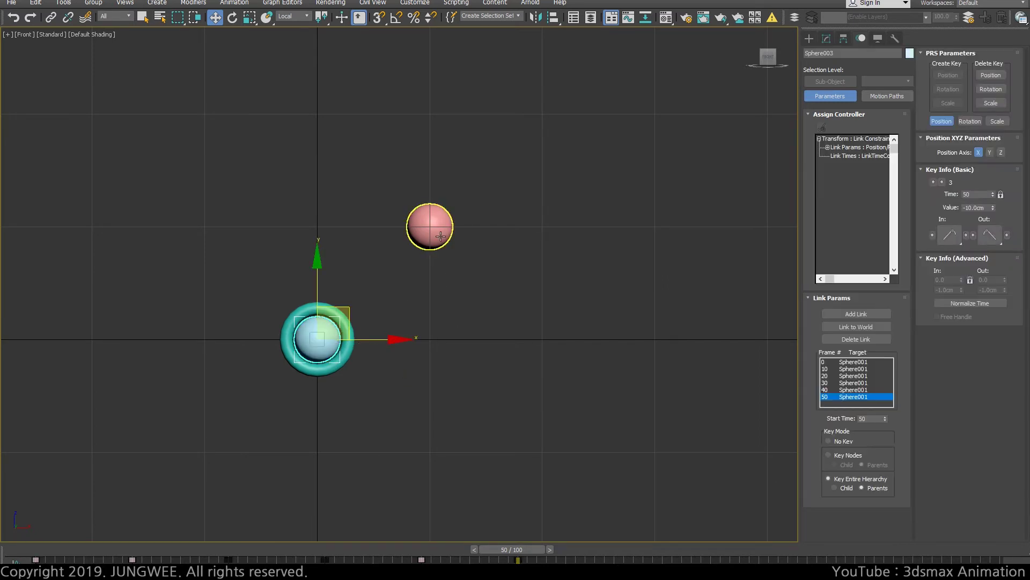
left_click(350, 353)
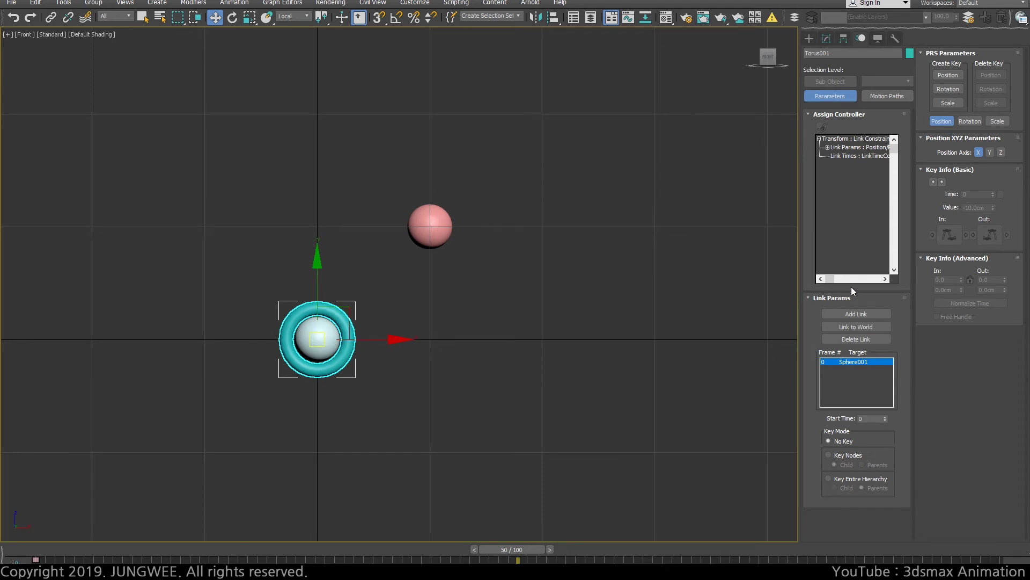
left_click(490, 454)
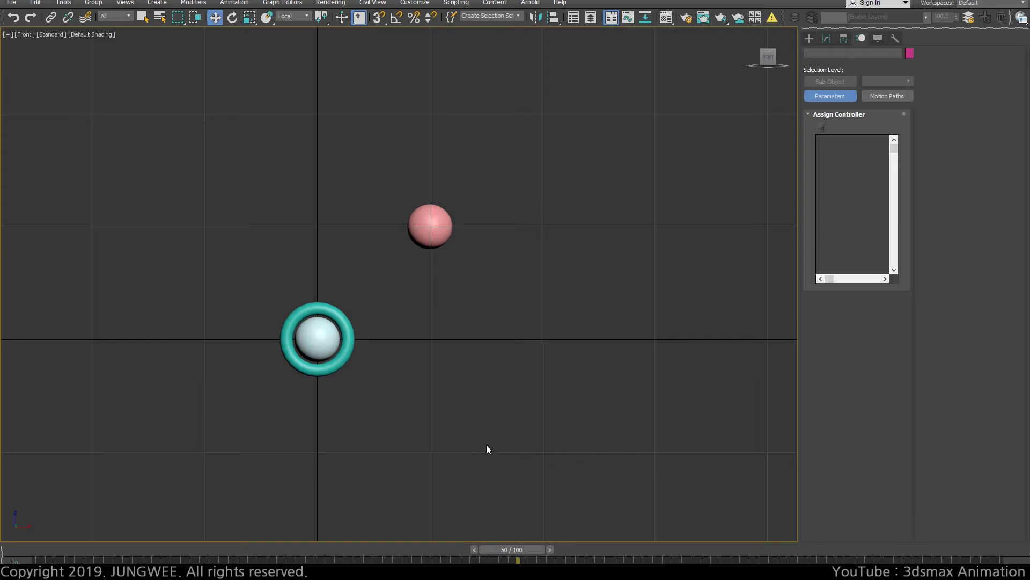
Select the pale blue sphere inside the torus again to display its Link Constraint settings
scroll(465, 278, "down", 2)
middle_click_drag(464, 278, 463, 358)
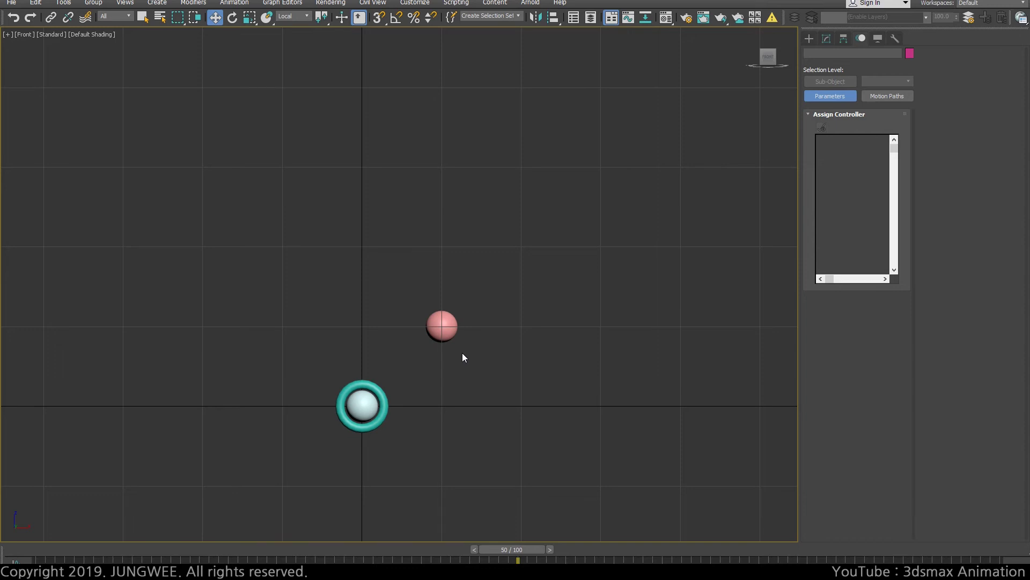
left_click(372, 411)
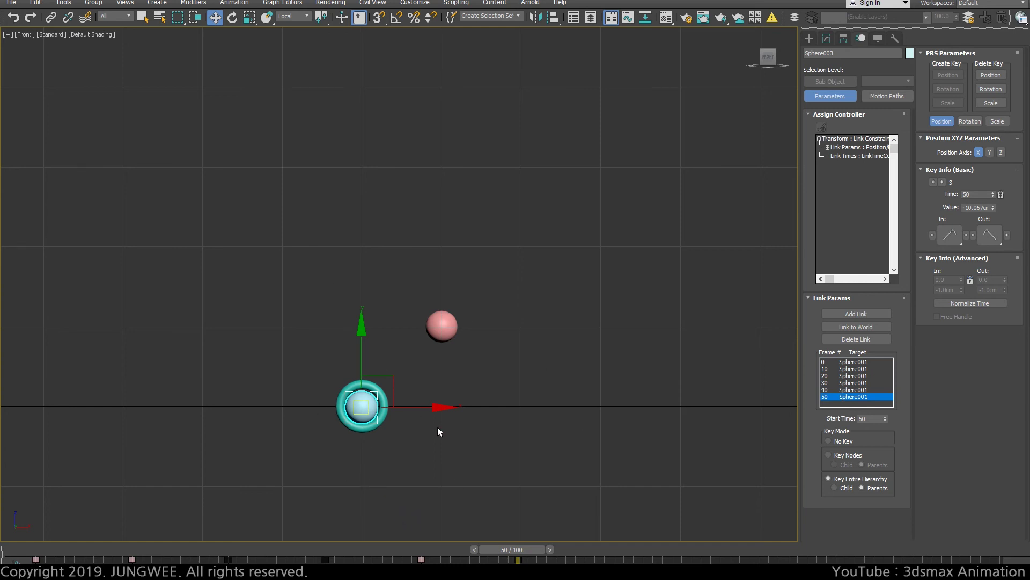
scroll(418, 386, "up", 3)
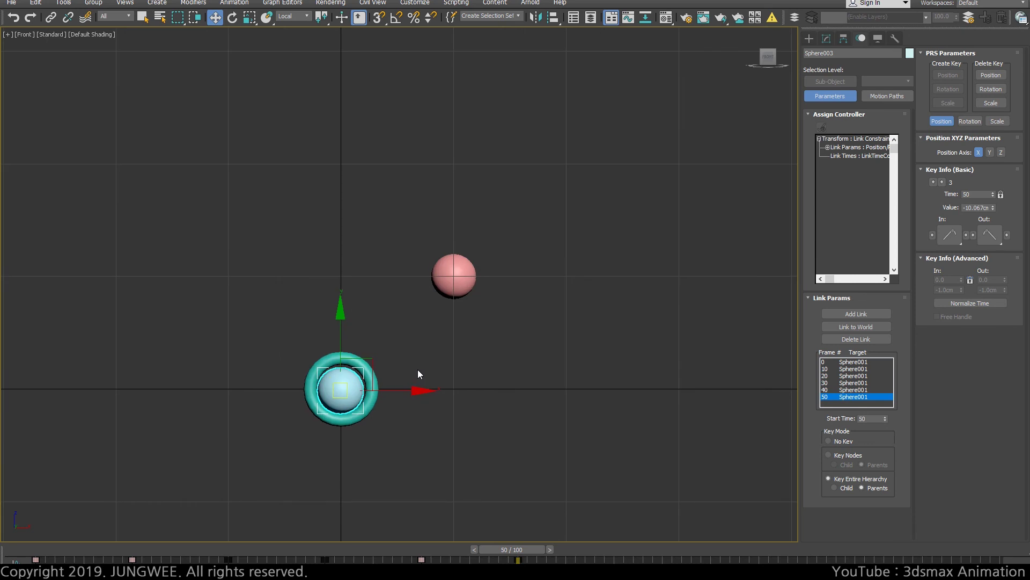